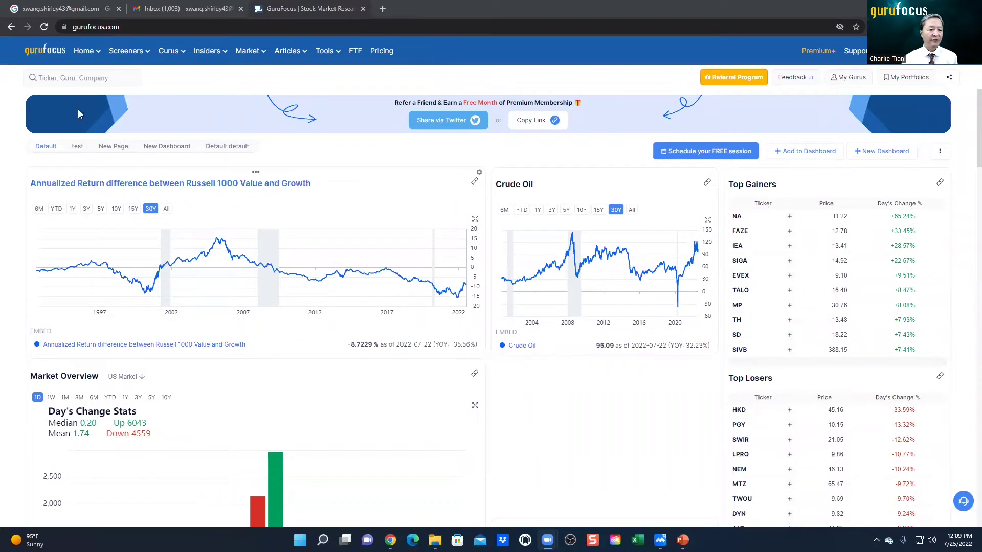
Search for 'msft' and open the Microsoft Corp (MSFT) summary page showing GF Value $308.08
{"action": "left_click", "coordinate": [72, 79]}
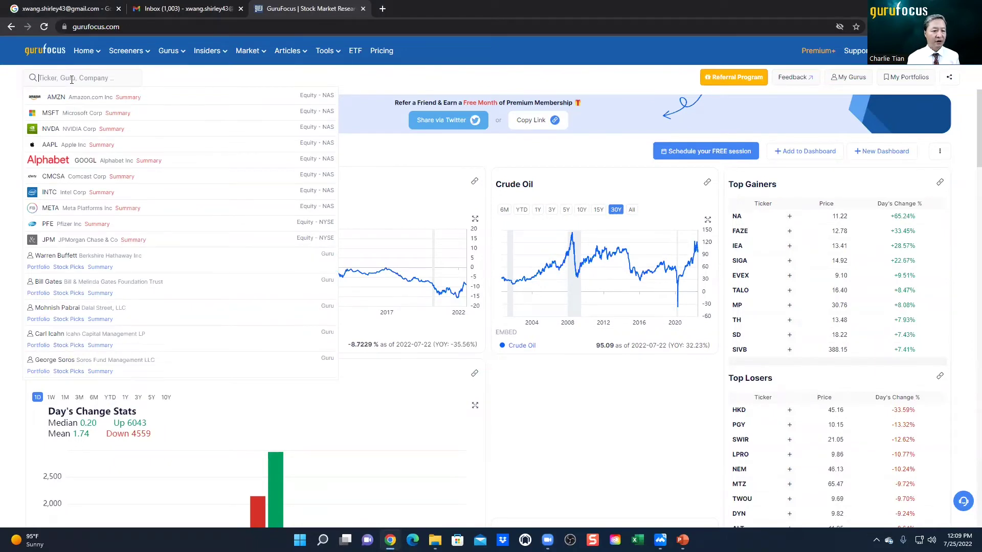
{"action": "key", "text": "Down"}
{"action": "key", "text": "Down"}
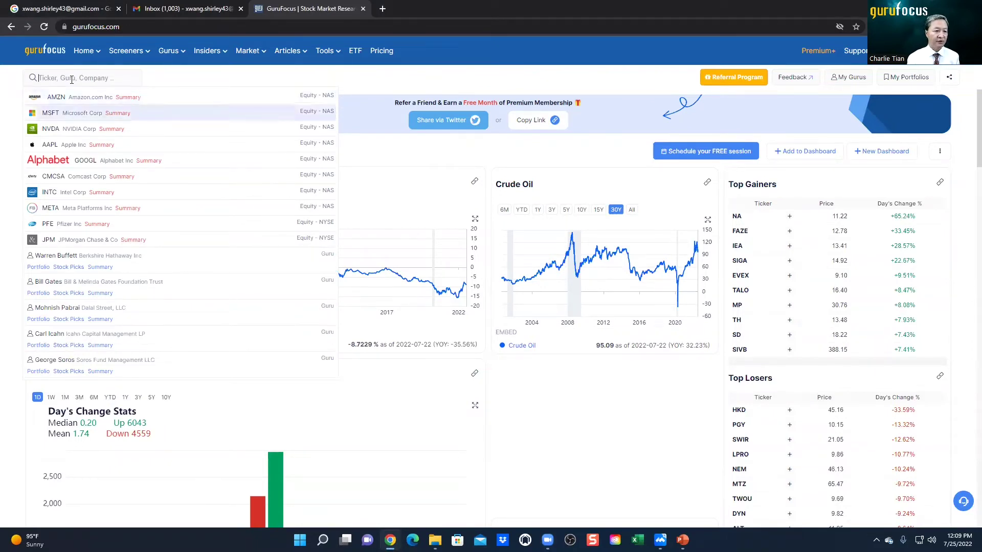
{"action": "type", "text": "msfg"}
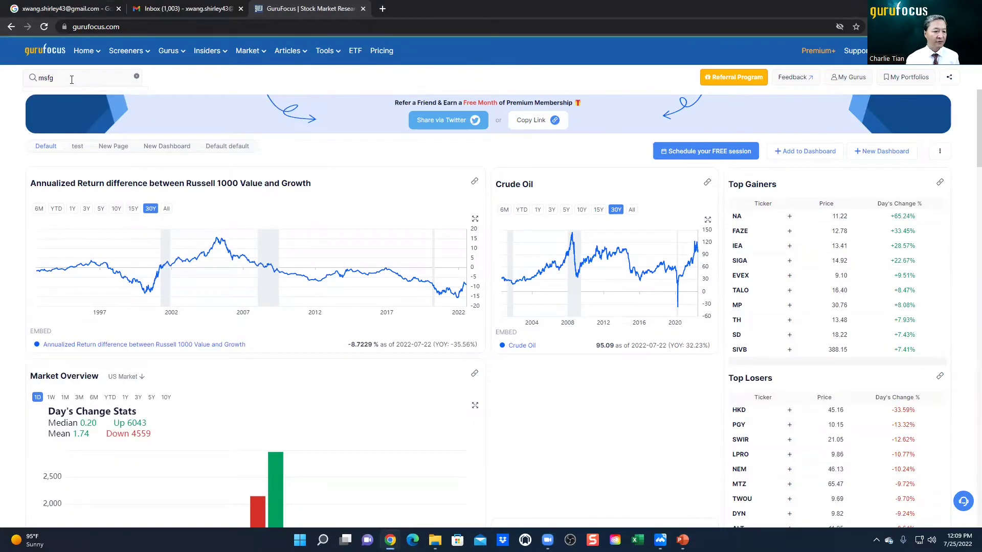
{"action": "key", "text": "BackSpace"}
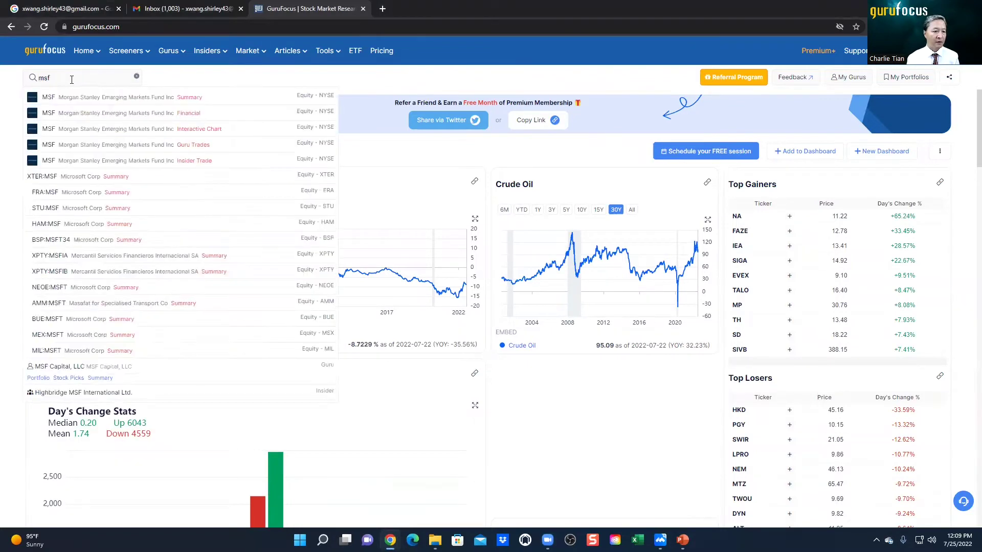
{"action": "type", "text": "t"}
{"action": "key", "text": "Down"}
{"action": "key", "text": "Down"}
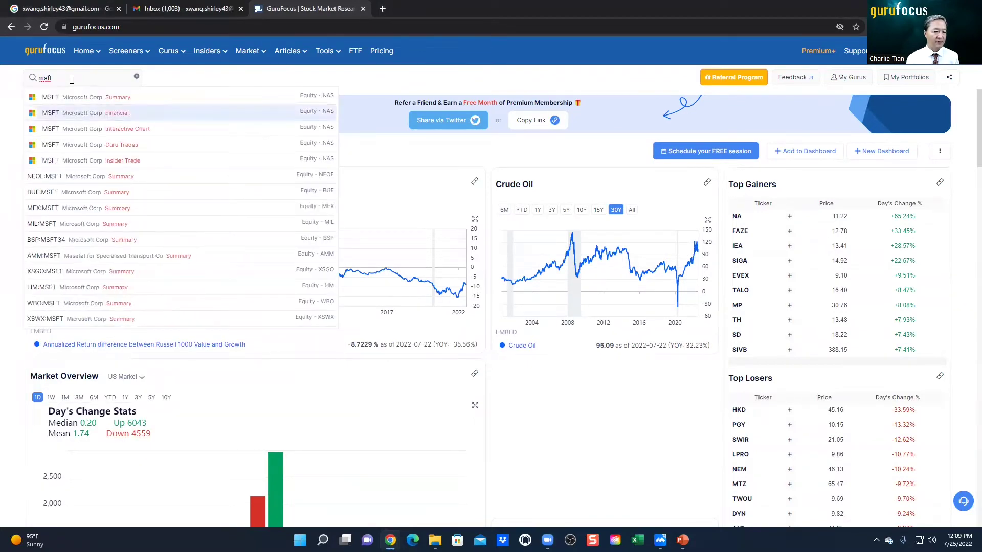
{"action": "key", "text": "Return"}
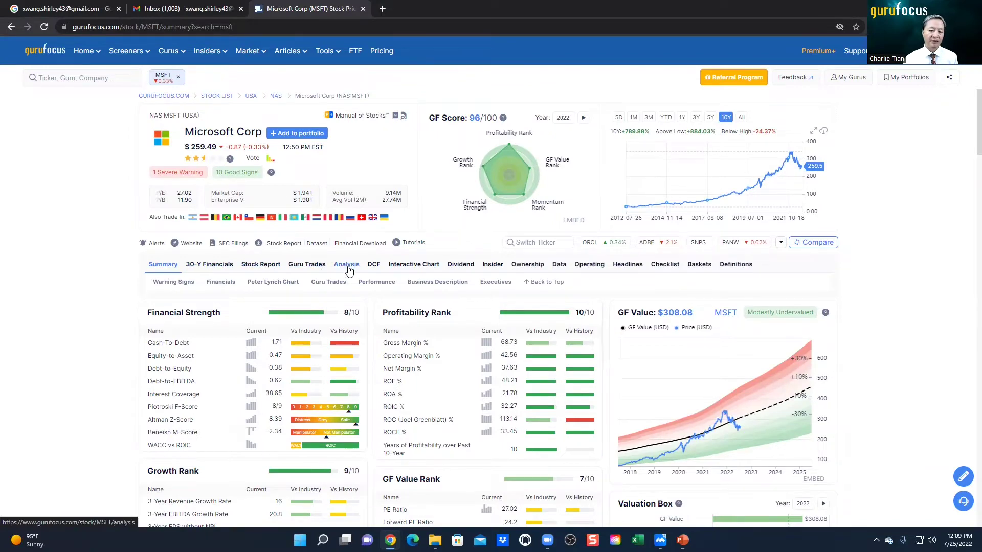
Open Microsoft's DCF tab and scroll to the calculator showing $203.83 fair value
{"action": "left_click", "coordinate": [375, 266]}
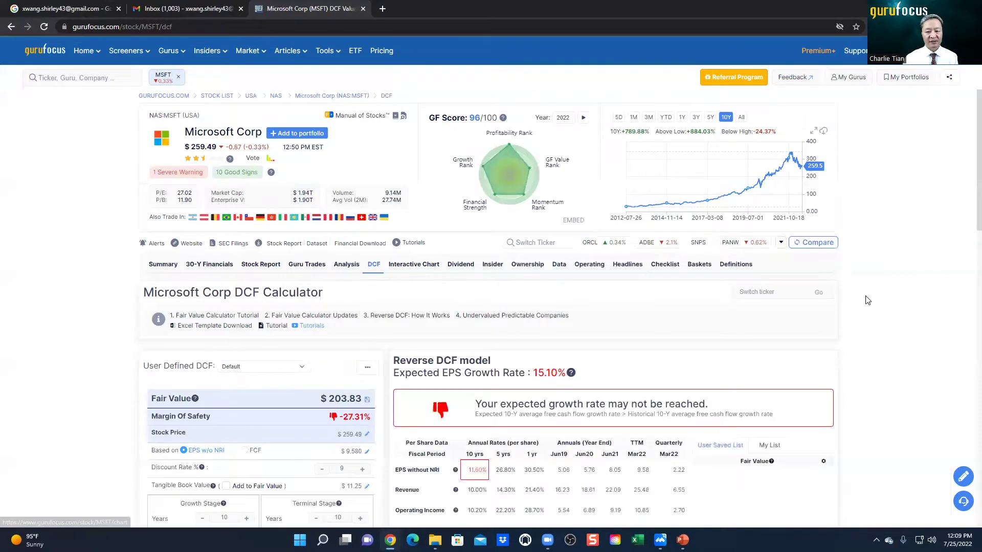
{"action": "scroll", "coordinate": [868, 299], "scroll_direction": "down", "scroll_amount": 2}
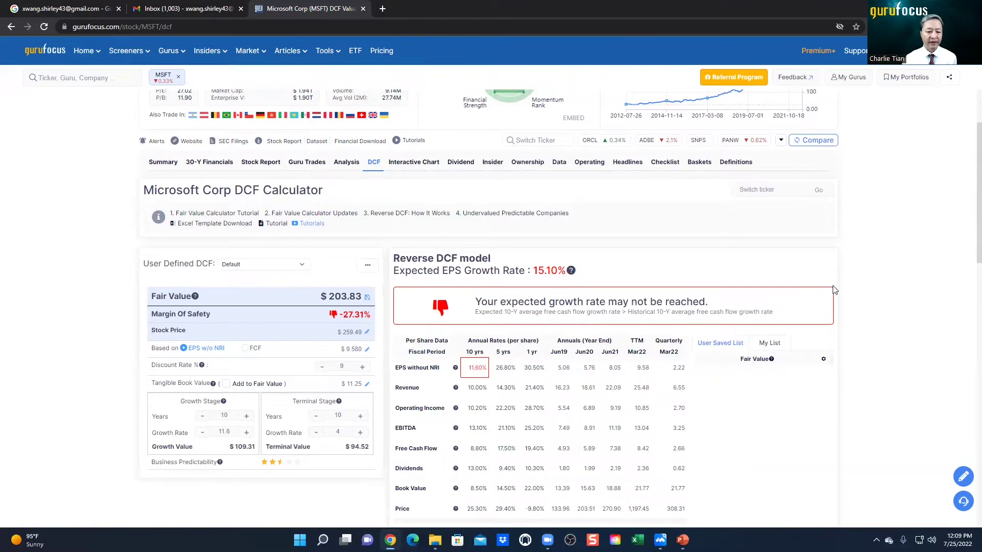
{"action": "scroll", "coordinate": [833, 288], "scroll_direction": "down", "scroll_amount": 1}
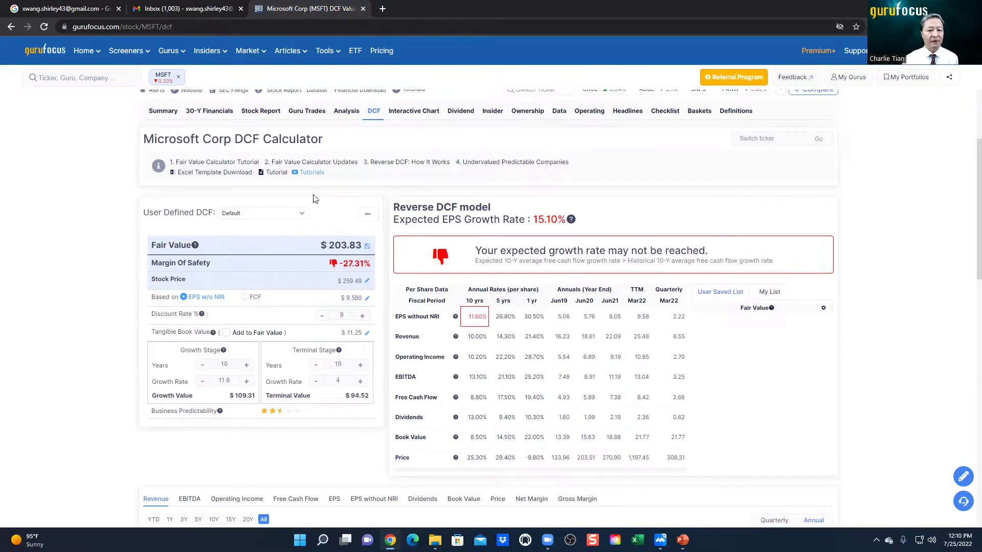
{"action": "left_click", "coordinate": [238, 166]}
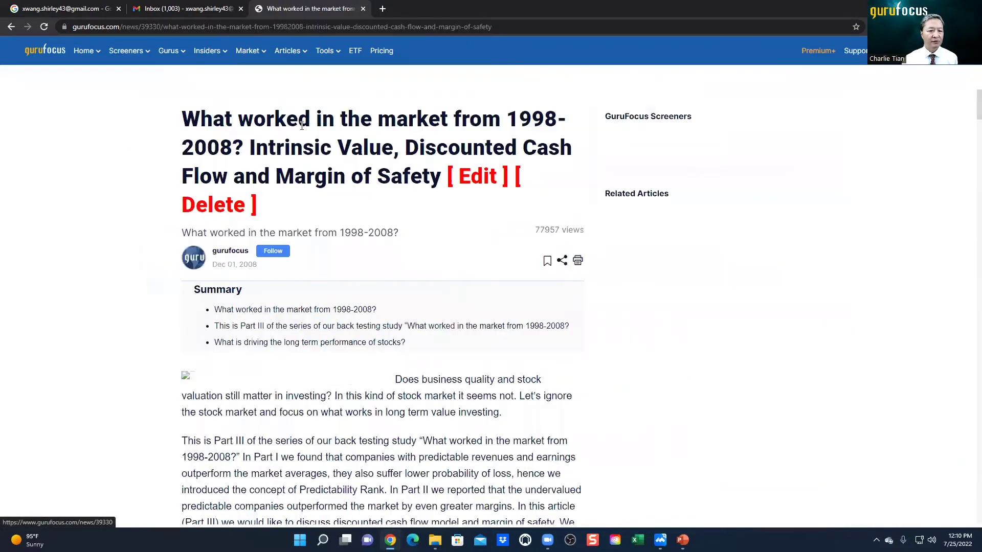
{"action": "scroll", "coordinate": [404, 202], "scroll_direction": "down", "scroll_amount": 3}
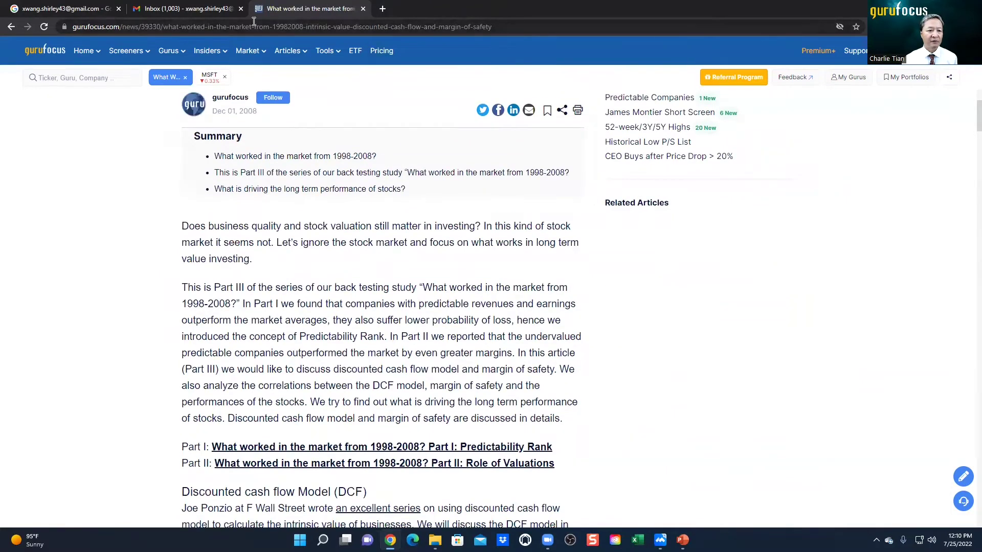
{"action": "left_click", "coordinate": [11, 30]}
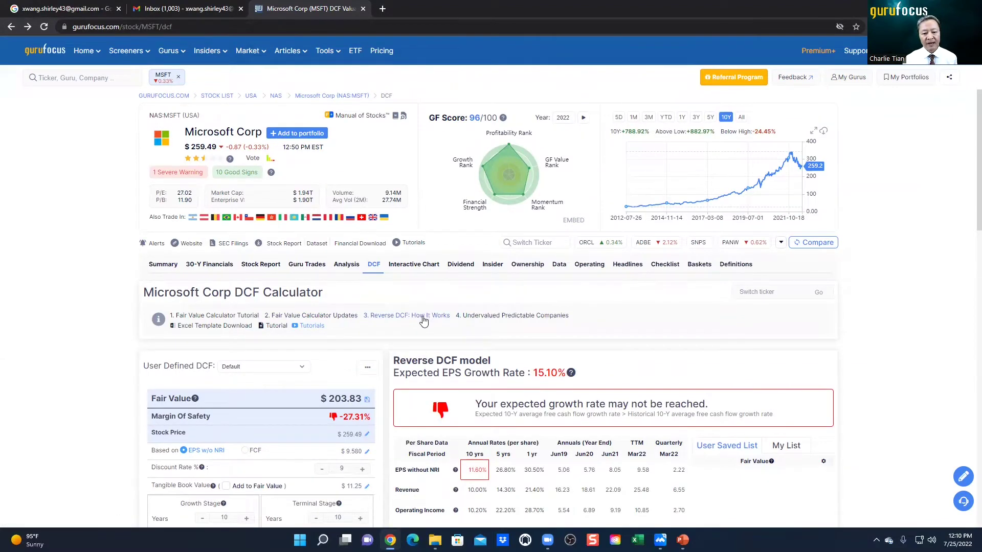
{"action": "scroll", "coordinate": [621, 245], "scroll_direction": "down", "scroll_amount": 2}
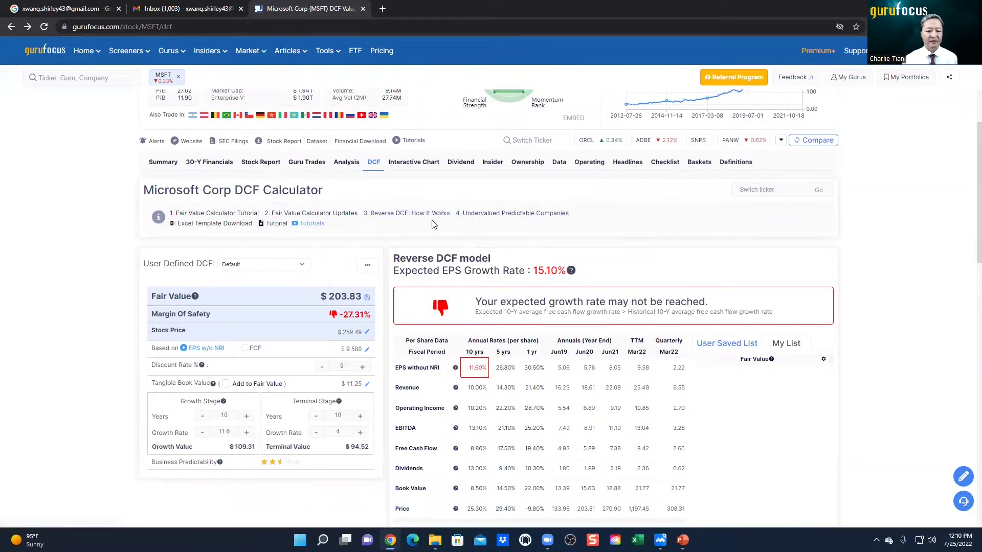
{"action": "scroll", "coordinate": [415, 230], "scroll_direction": "down", "scroll_amount": 1}
{"action": "scroll", "coordinate": [330, 260], "scroll_direction": "down", "scroll_amount": 2}
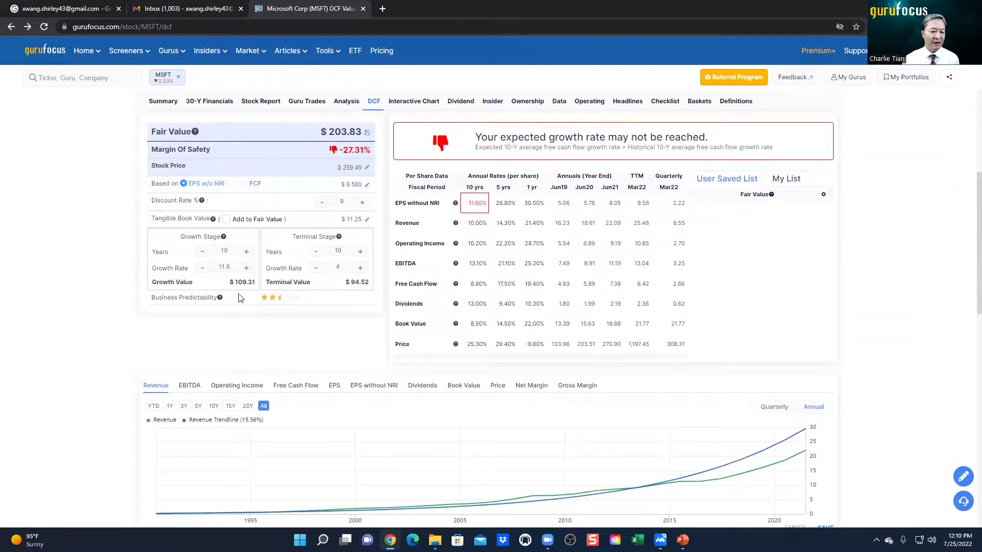
{"action": "left_click", "coordinate": [245, 185]}
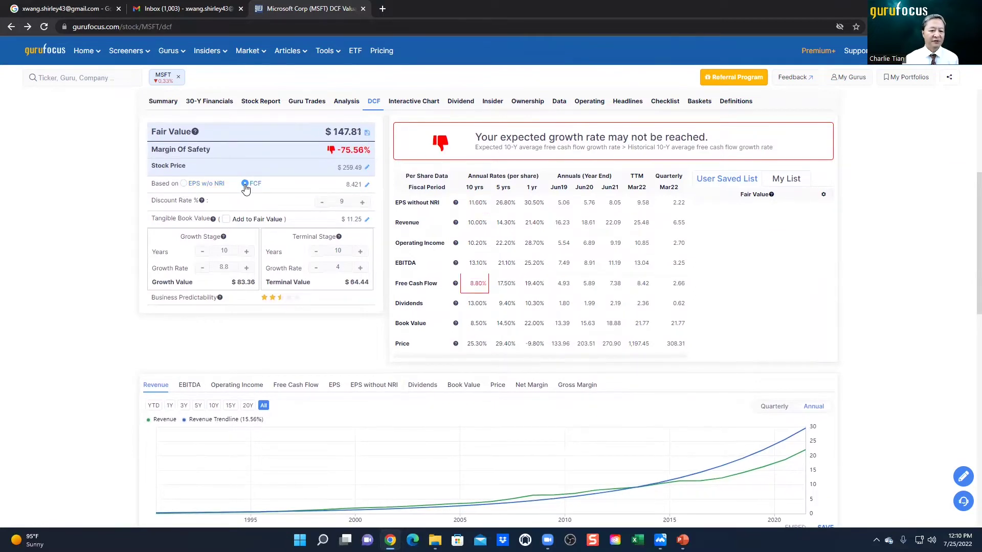
{"action": "left_click", "coordinate": [184, 184]}
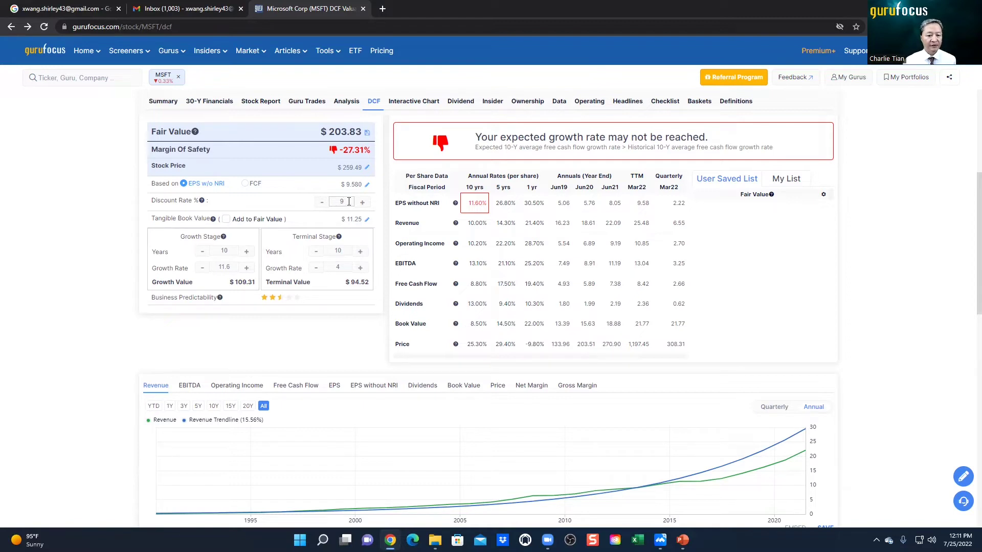
Try discount rates of 8%, 6% and 5%, then settle Microsoft's DCF at 7%
{"action": "left_click", "coordinate": [322, 203]}
{"action": "left_click", "coordinate": [322, 202]}
{"action": "left_click", "coordinate": [321, 202]}
{"action": "left_click", "coordinate": [322, 202]}
{"action": "left_click", "coordinate": [360, 202]}
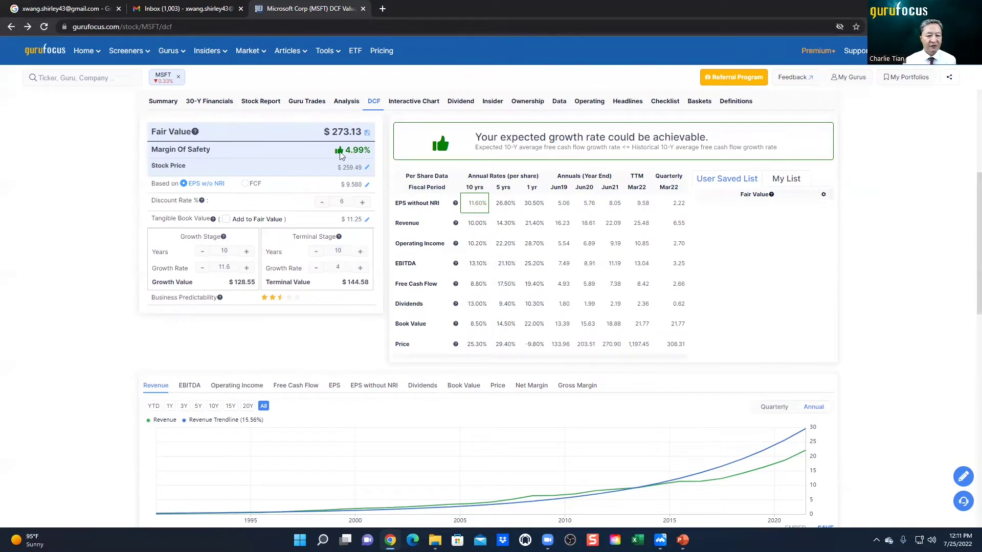
{"action": "left_click", "coordinate": [322, 203]}
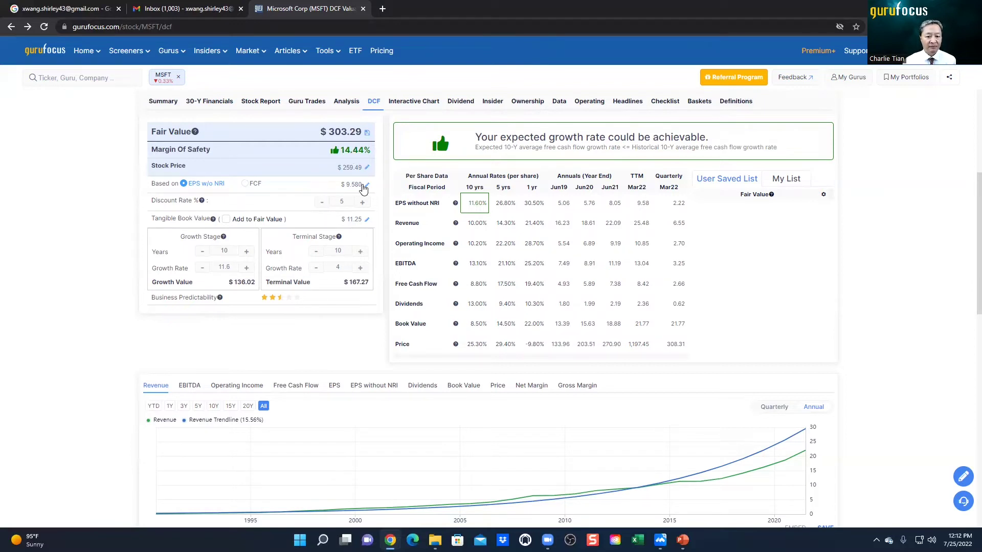
{"action": "left_click", "coordinate": [363, 203]}
{"action": "left_click", "coordinate": [362, 203]}
{"action": "scroll", "coordinate": [344, 296], "scroll_direction": "down", "scroll_amount": 1}
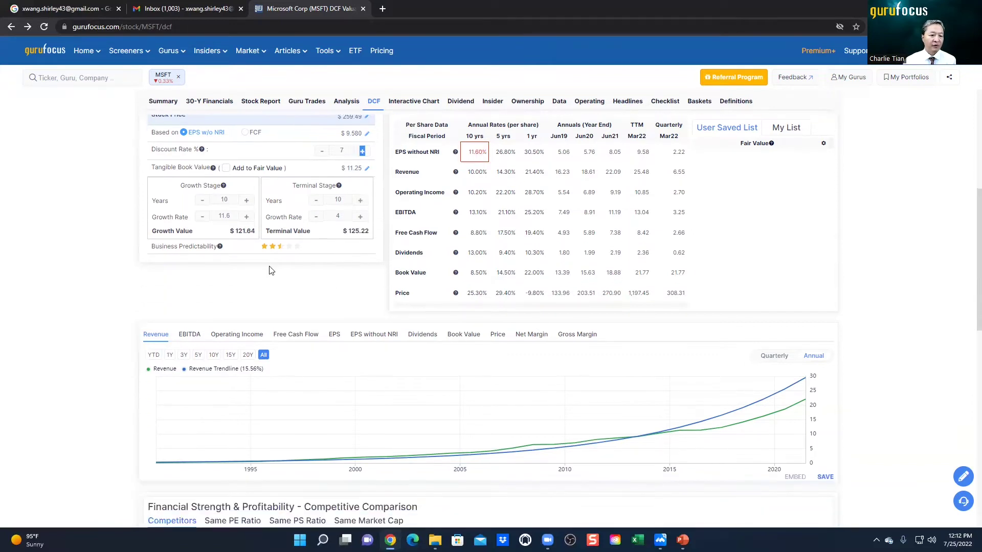
Enter 20 for both Growth Stage Years and Terminal Stage Years, giving a 59.53% margin of safety
{"action": "double_click", "coordinate": [225, 200]}
{"action": "type", "text": "20"}
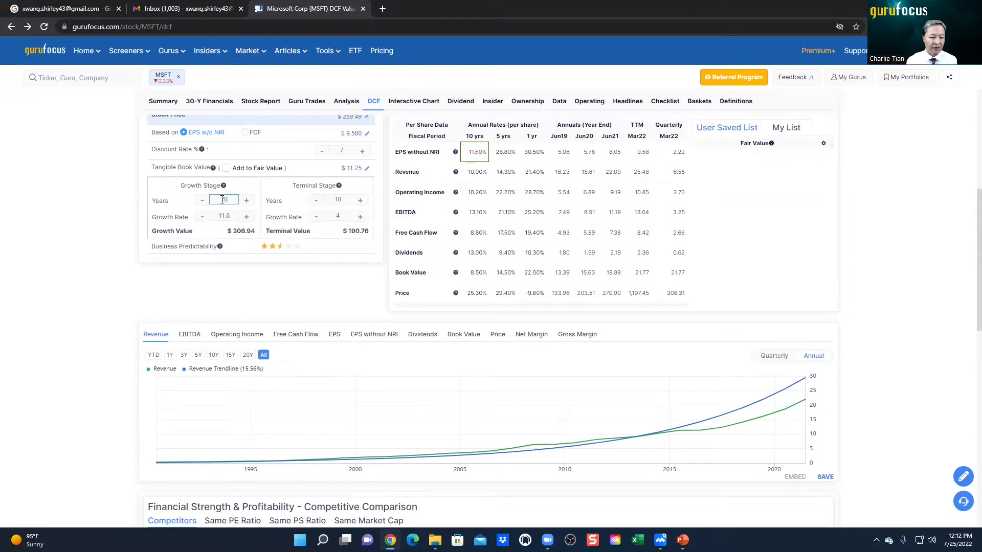
{"action": "double_click", "coordinate": [339, 199]}
{"action": "type", "text": "20"}
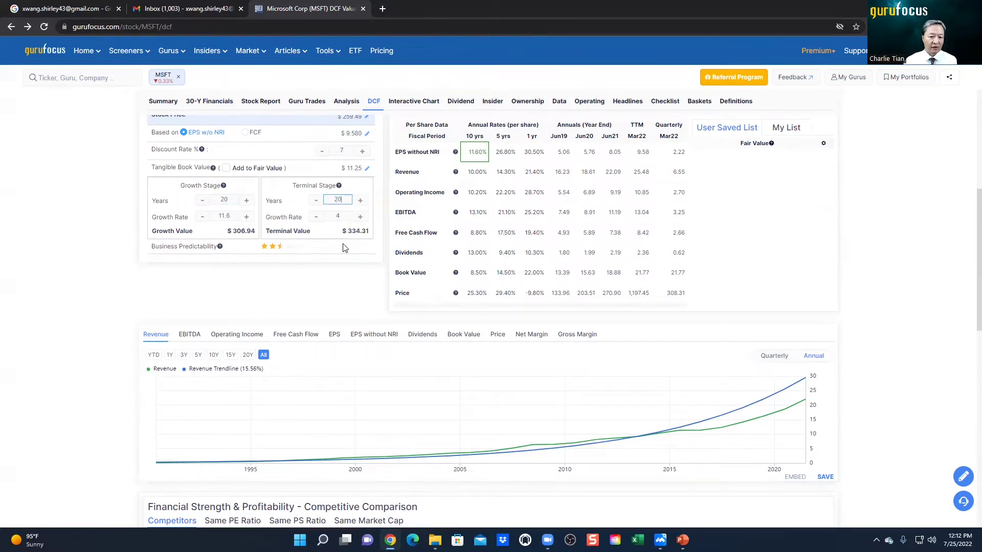
{"action": "scroll", "coordinate": [350, 279], "scroll_direction": "up", "scroll_amount": 1}
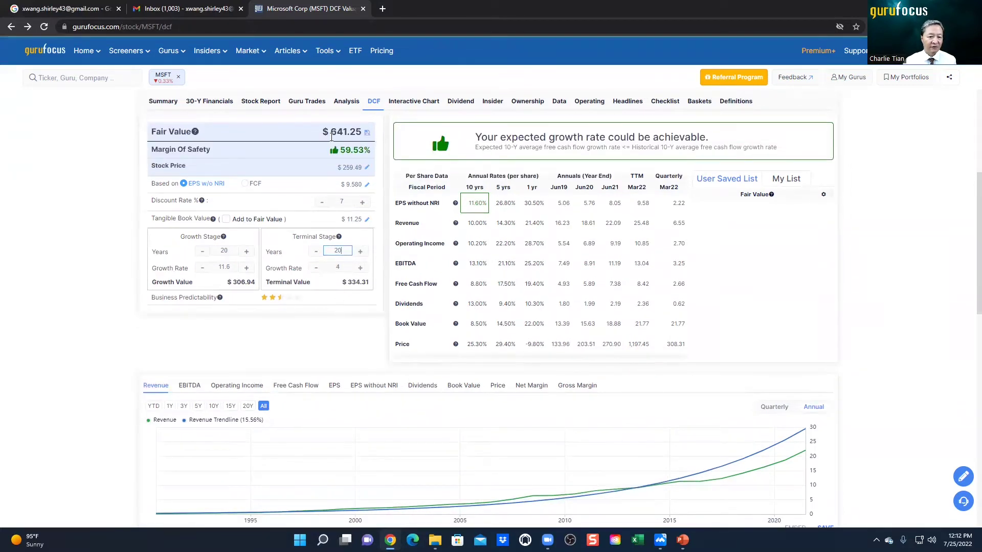
{"action": "scroll", "coordinate": [300, 174], "scroll_direction": "up", "scroll_amount": 1}
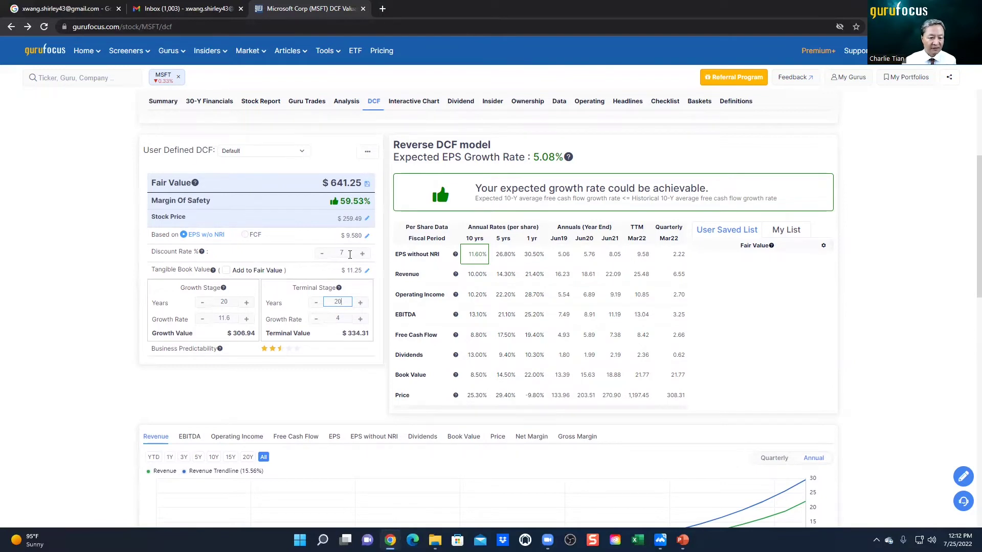
{"action": "left_click", "coordinate": [362, 254]}
{"action": "left_click", "coordinate": [362, 254]}
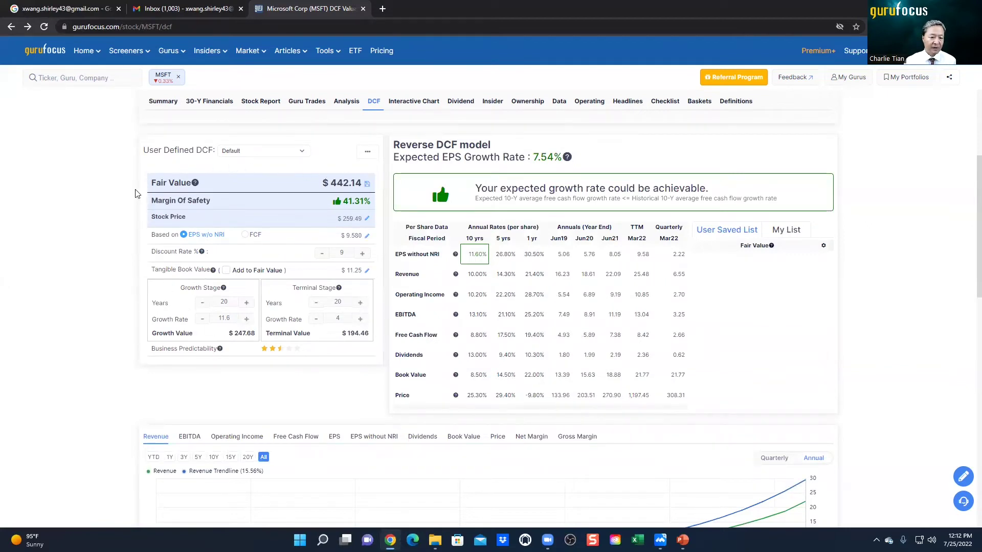
{"action": "left_click", "coordinate": [366, 156]}
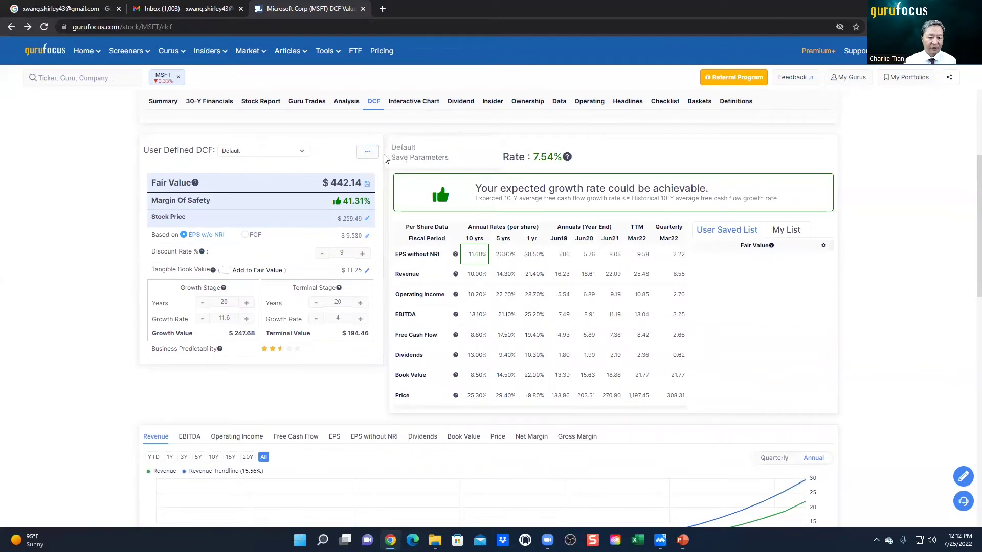
{"action": "left_click", "coordinate": [404, 160]}
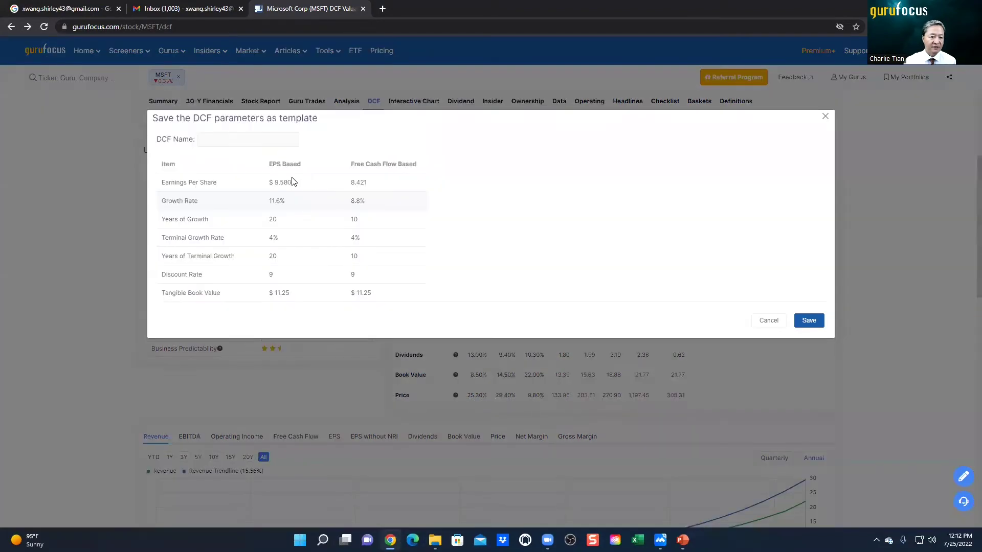
{"action": "left_click", "coordinate": [769, 321]}
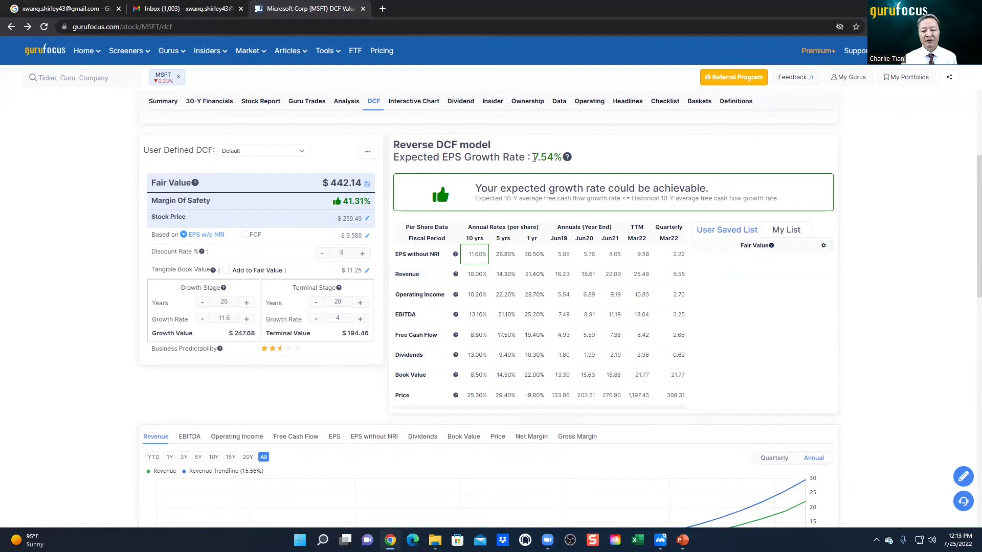
{"action": "left_click_drag", "start_coordinate": [534, 158], "coordinate": [555, 158]}
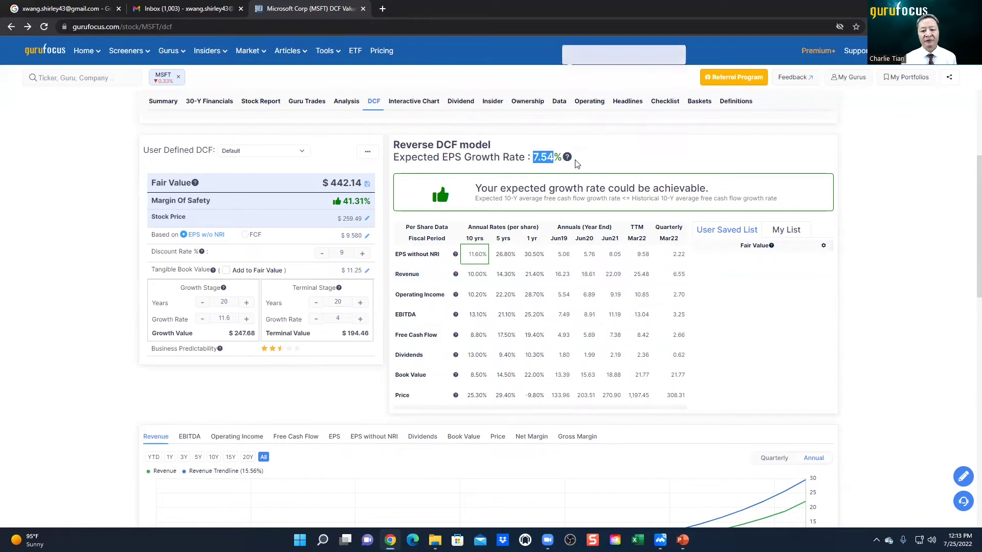
{"action": "left_click", "coordinate": [547, 162]}
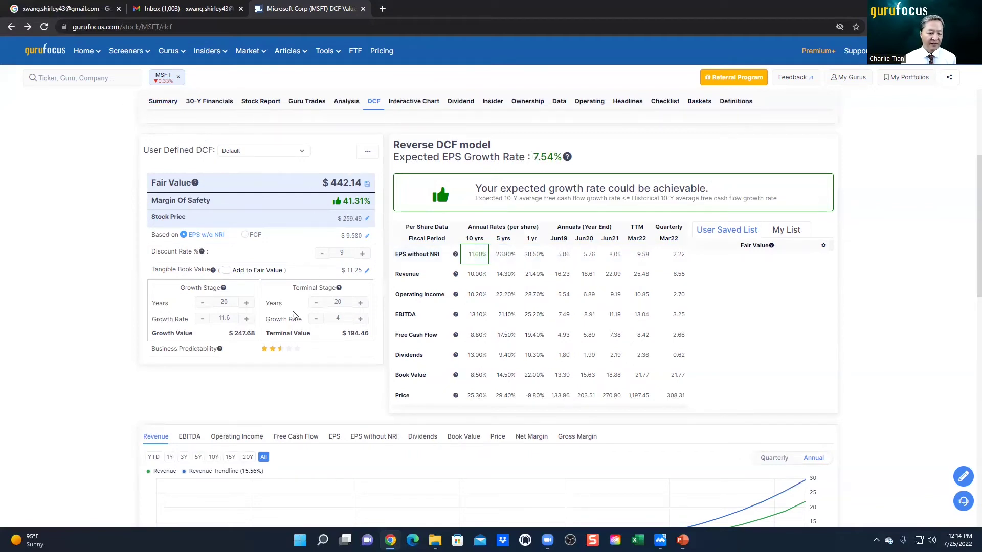
Reduce Microsoft's Growth Stage Years to 10
{"action": "left_click", "coordinate": [202, 304]}
{"action": "left_click", "coordinate": [203, 304]}
{"action": "left_click", "coordinate": [203, 304]}
{"action": "left_click", "coordinate": [203, 304]}
{"action": "left_click", "coordinate": [202, 303]}
{"action": "left_click", "coordinate": [203, 304]}
{"action": "left_click", "coordinate": [203, 304]}
{"action": "left_click", "coordinate": [202, 304]}
{"action": "left_click", "coordinate": [203, 304]}
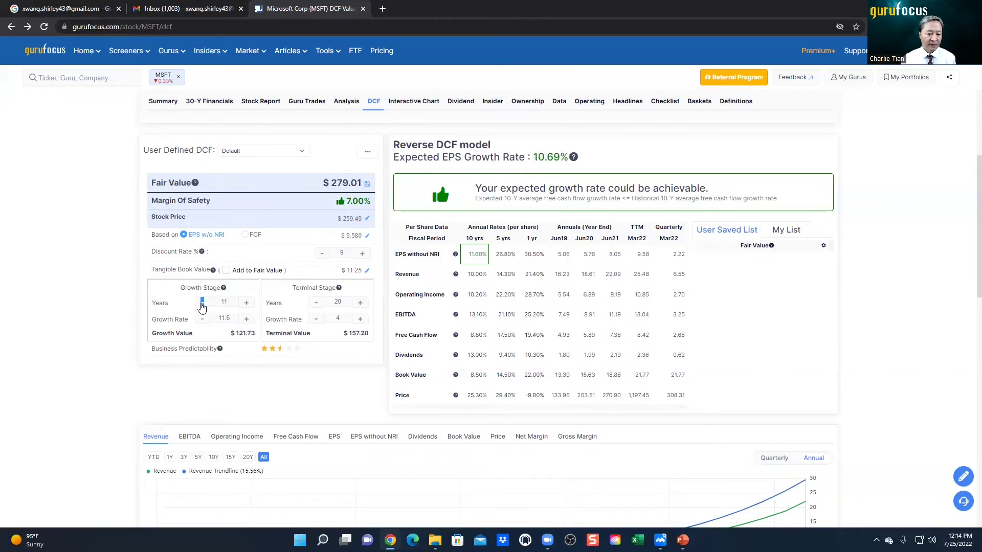
{"action": "left_click", "coordinate": [203, 304]}
{"action": "left_click", "coordinate": [316, 303]}
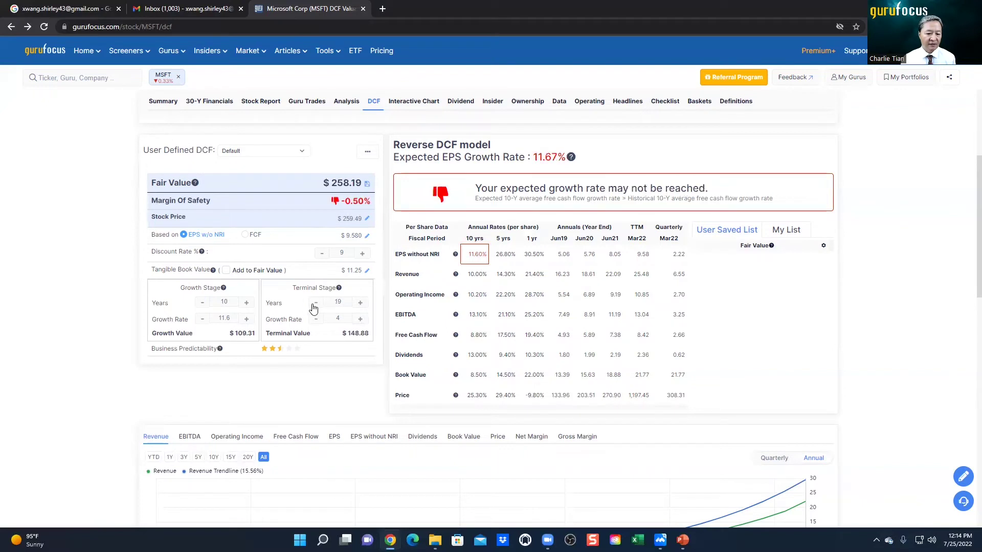
Reduce Terminal Stage Years to 10, raising reverse-DCF expected growth to 15.10%
{"action": "left_click", "coordinate": [315, 304]}
{"action": "left_click", "coordinate": [316, 304]}
{"action": "left_click", "coordinate": [316, 303]}
{"action": "left_click", "coordinate": [316, 303]}
{"action": "left_click", "coordinate": [315, 303]}
{"action": "left_click", "coordinate": [315, 303]}
{"action": "left_click", "coordinate": [316, 303]}
{"action": "left_click", "coordinate": [316, 303]}
{"action": "left_click", "coordinate": [315, 304]}
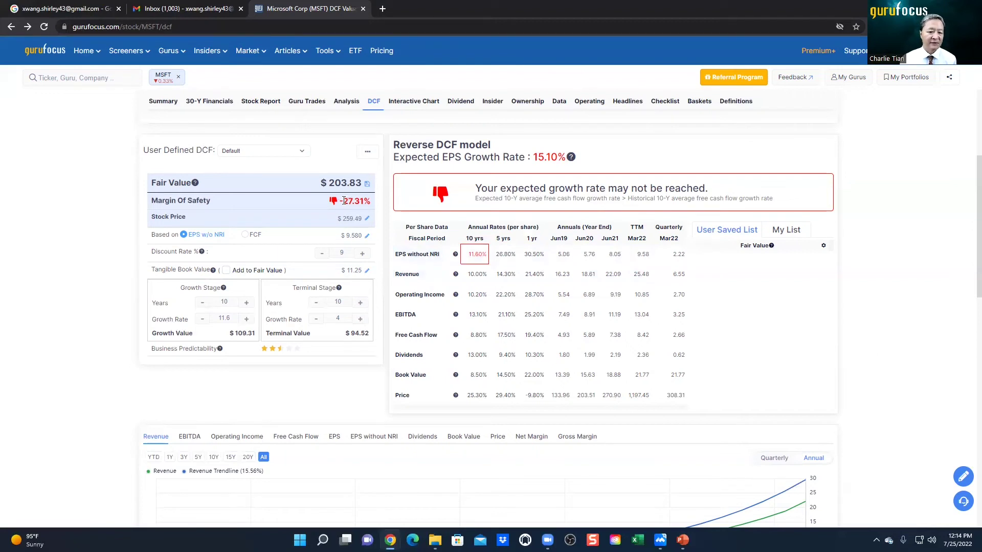
{"action": "scroll", "coordinate": [866, 285], "scroll_direction": "down", "scroll_amount": 2}
{"action": "scroll", "coordinate": [867, 286], "scroll_direction": "up", "scroll_amount": 2}
{"action": "scroll", "coordinate": [869, 281], "scroll_direction": "up", "scroll_amount": 2}
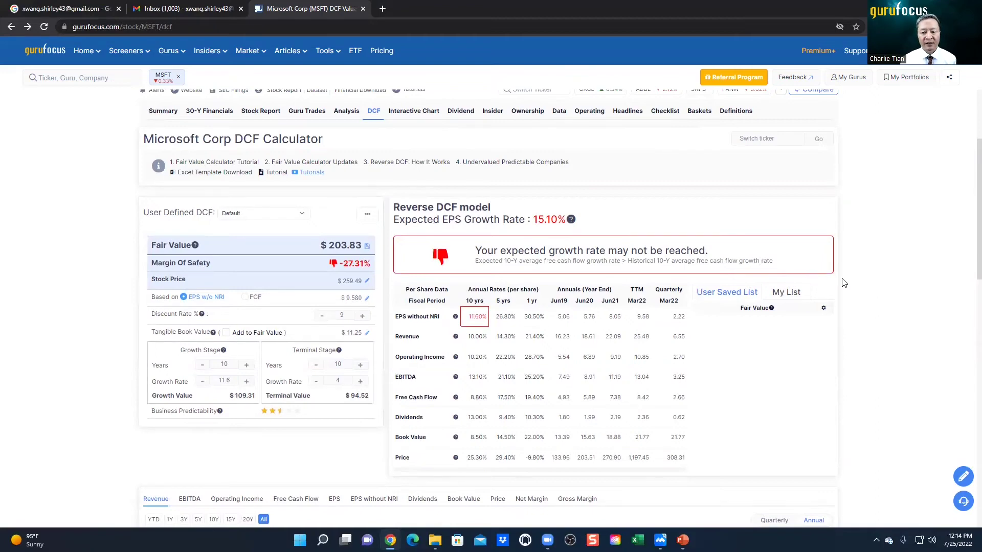
{"action": "scroll", "coordinate": [870, 293], "scroll_direction": "down", "scroll_amount": 7}
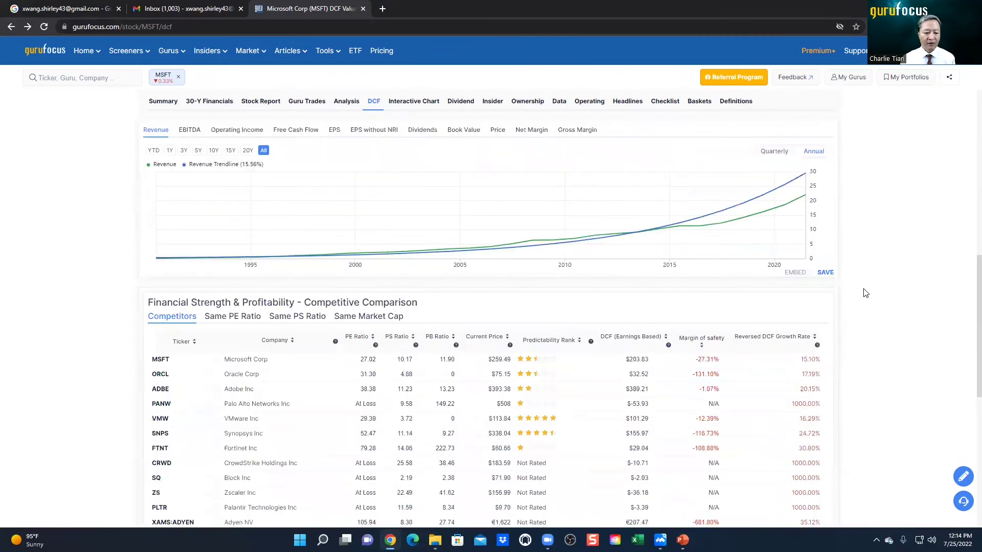
Chart EBITDA, Operating Income, then Free Cash Flow, ending on EPS with its 15.05% trendline
{"action": "scroll", "coordinate": [853, 290], "scroll_direction": "up", "scroll_amount": 1}
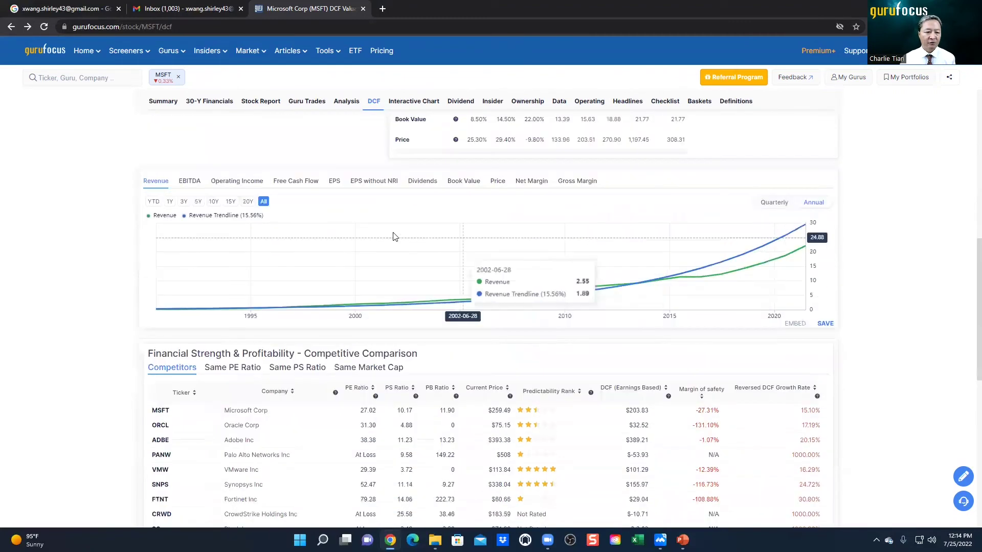
{"action": "left_click", "coordinate": [191, 183]}
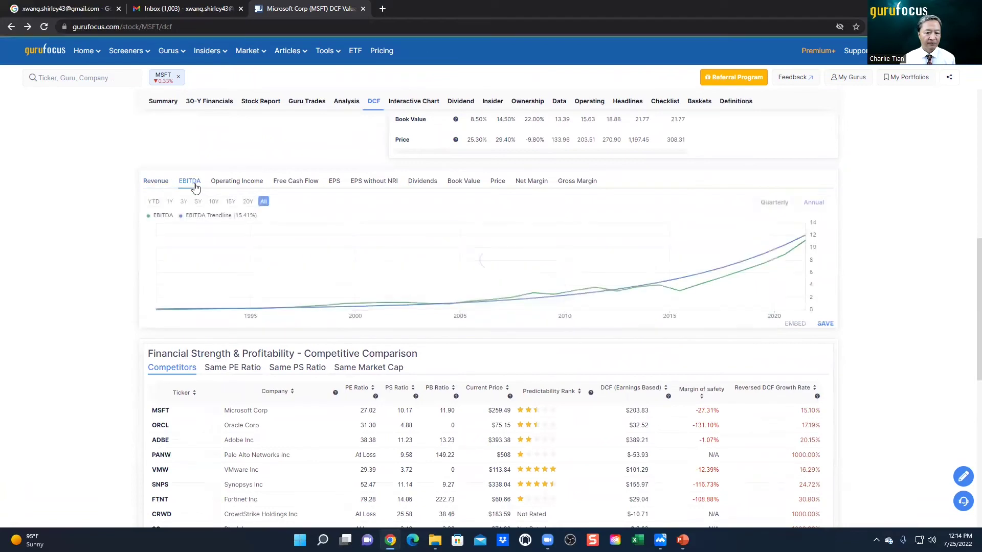
{"action": "left_click", "coordinate": [246, 181]}
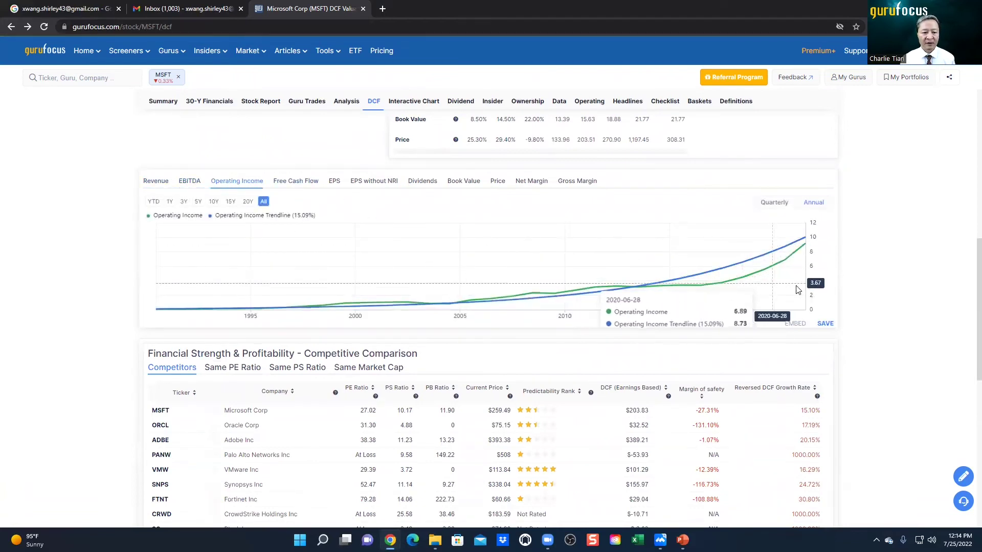
{"action": "left_click", "coordinate": [296, 181]}
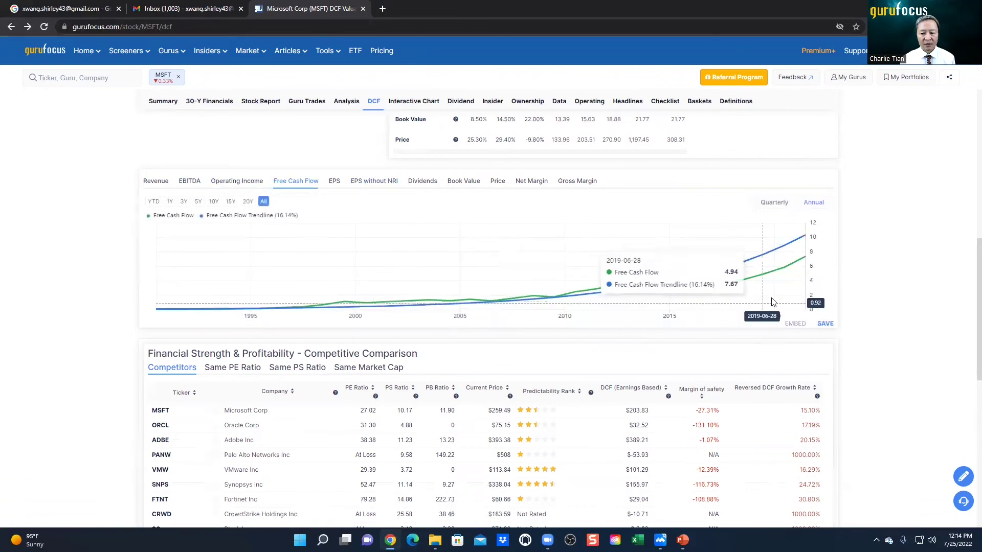
{"action": "left_click", "coordinate": [334, 182]}
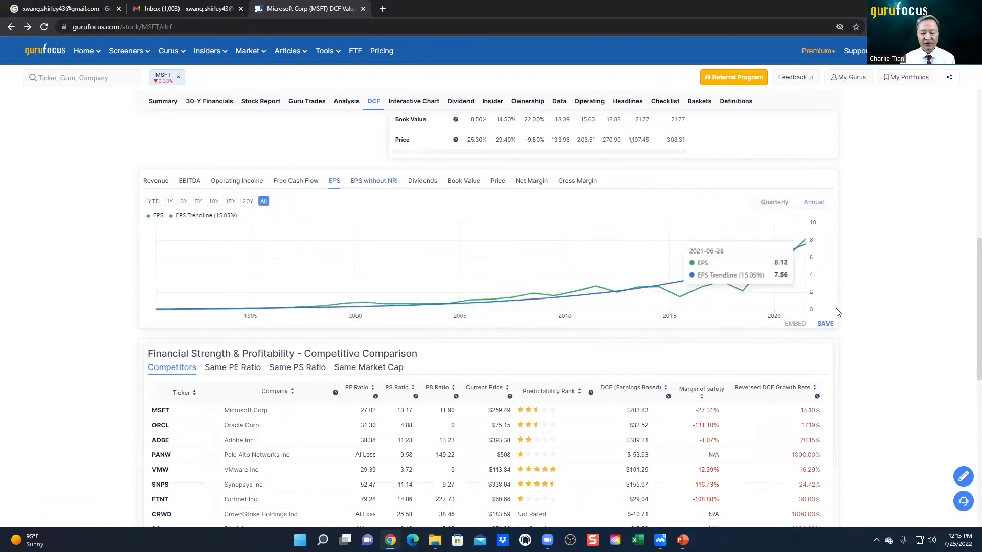
{"action": "scroll", "coordinate": [839, 317], "scroll_direction": "down", "scroll_amount": 3}
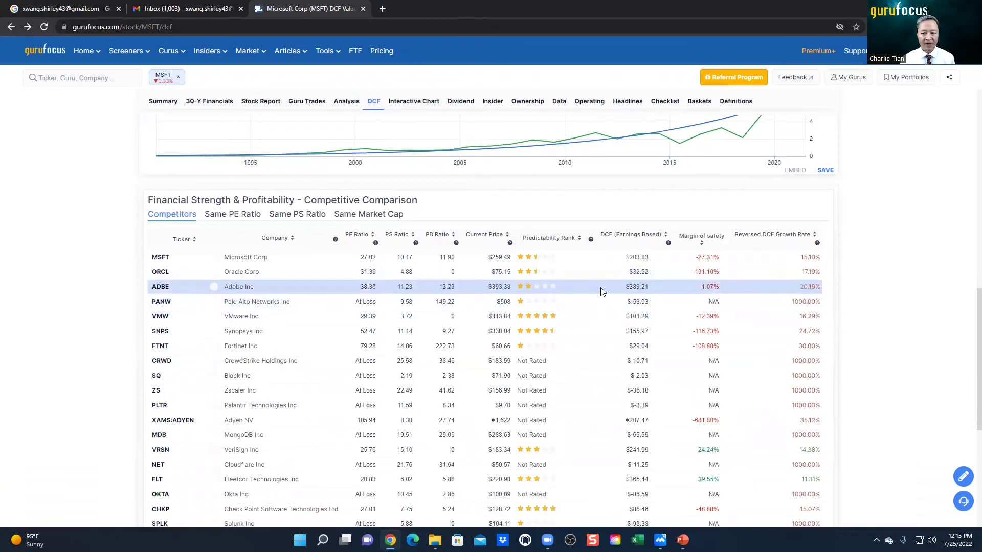
Sort the Competitive Comparison table by Margin of safety, bringing Fleetcor's 39.55% near the top
{"action": "scroll", "coordinate": [446, 276], "scroll_direction": "down", "scroll_amount": 1}
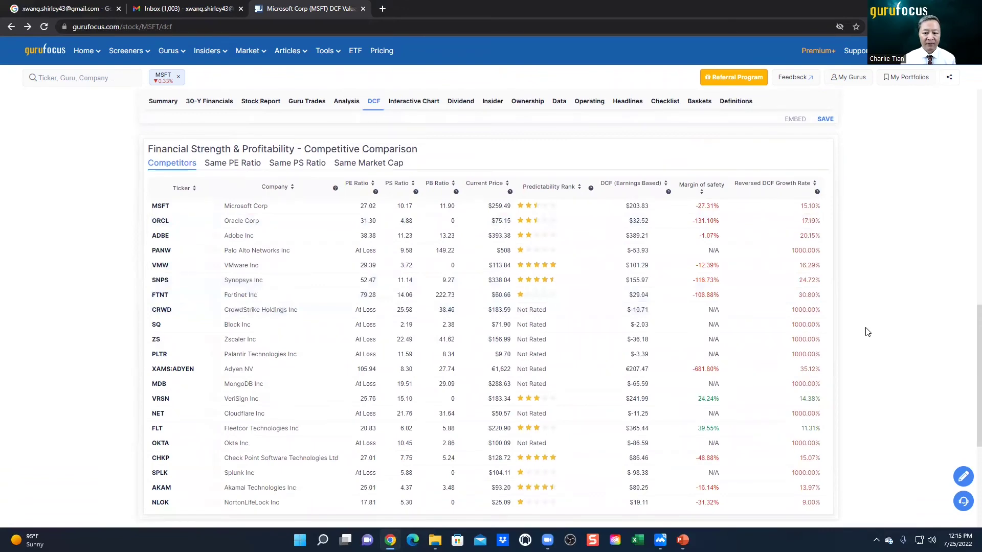
{"action": "scroll", "coordinate": [877, 367], "scroll_direction": "down", "scroll_amount": 1}
{"action": "scroll", "coordinate": [882, 367], "scroll_direction": "down", "scroll_amount": 1}
{"action": "scroll", "coordinate": [882, 366], "scroll_direction": "up", "scroll_amount": 3}
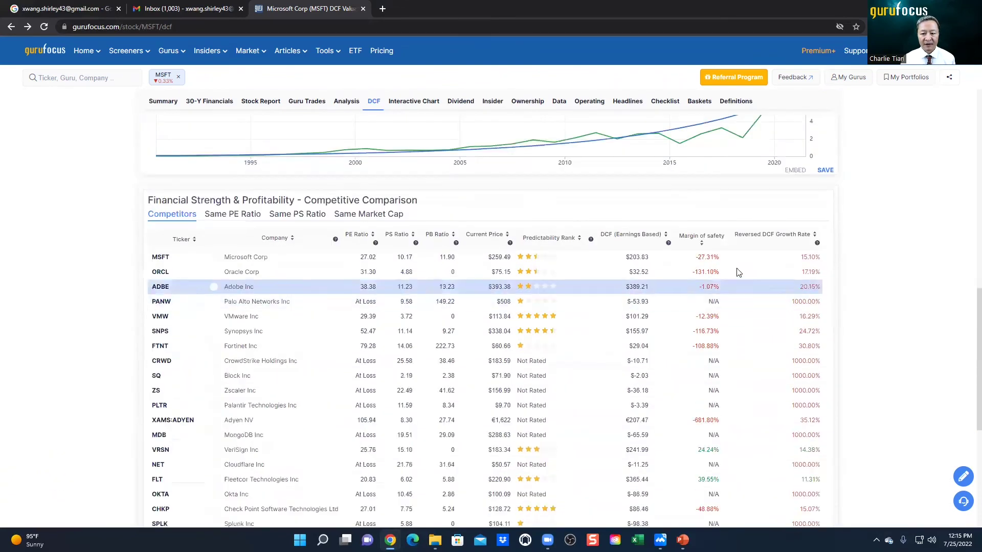
{"action": "left_click", "coordinate": [701, 245]}
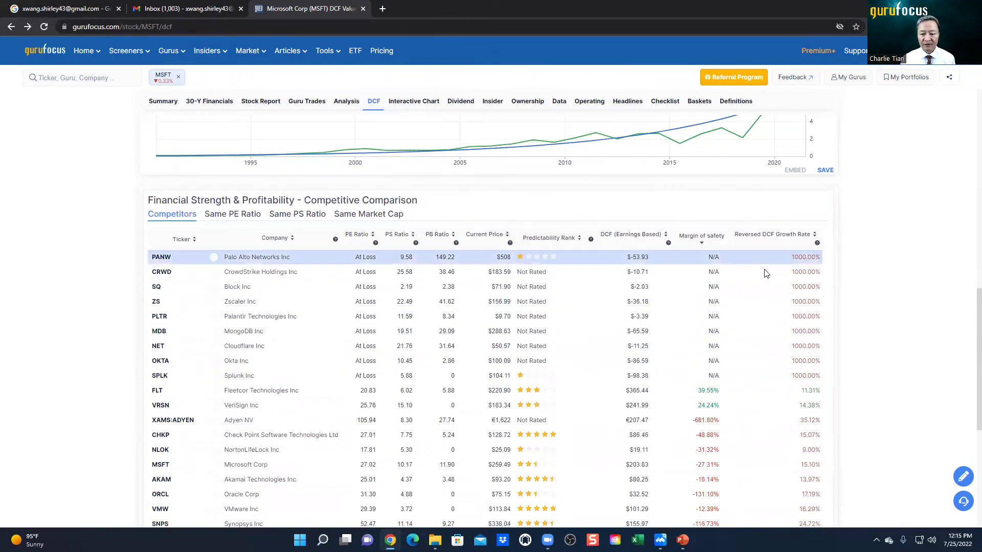
{"action": "scroll", "coordinate": [855, 324], "scroll_direction": "down", "scroll_amount": 1}
{"action": "scroll", "coordinate": [854, 324], "scroll_direction": "up", "scroll_amount": 1}
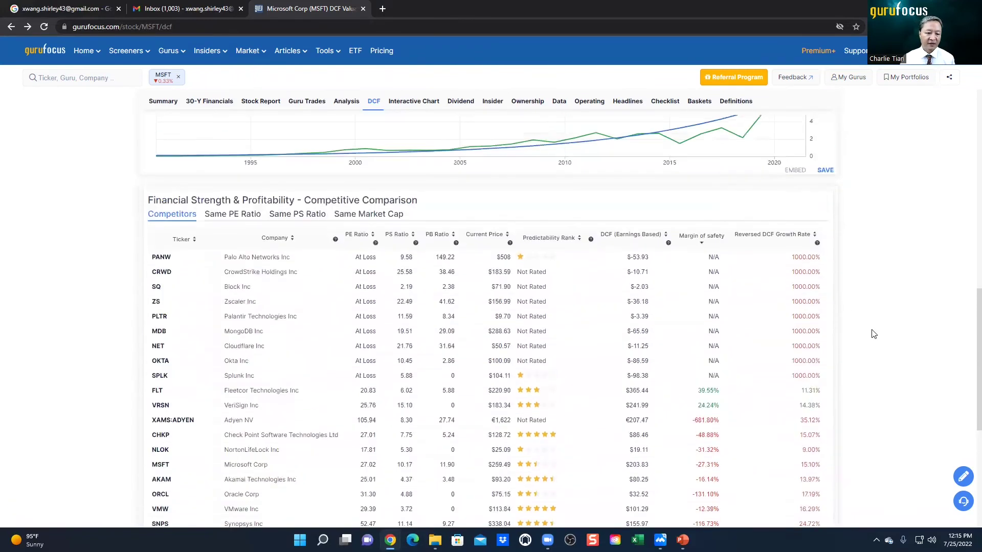
Open Fleetcor (FLT) from the competitor table and view its DCF calculator at $365.44 fair value
{"action": "left_click", "coordinate": [157, 391]}
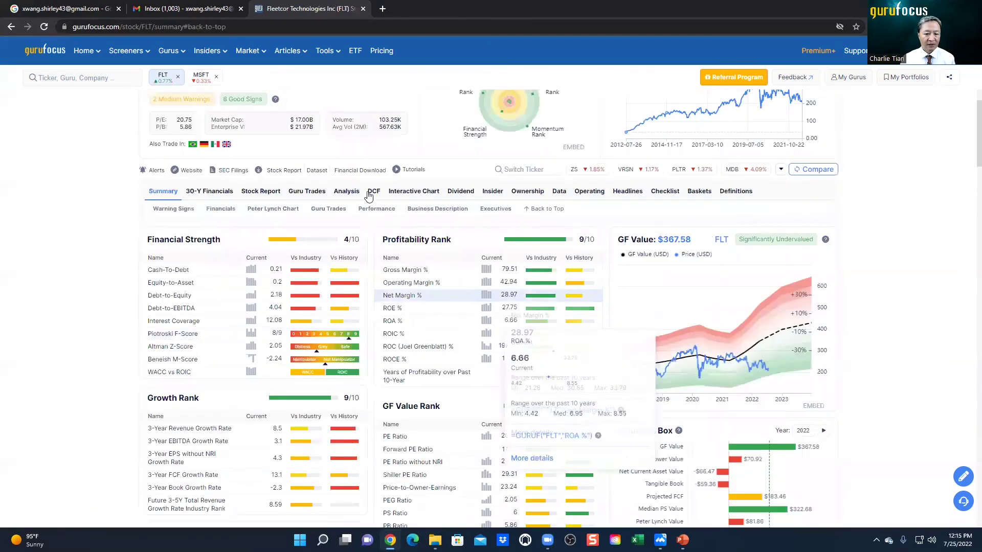
{"action": "left_click", "coordinate": [372, 191]}
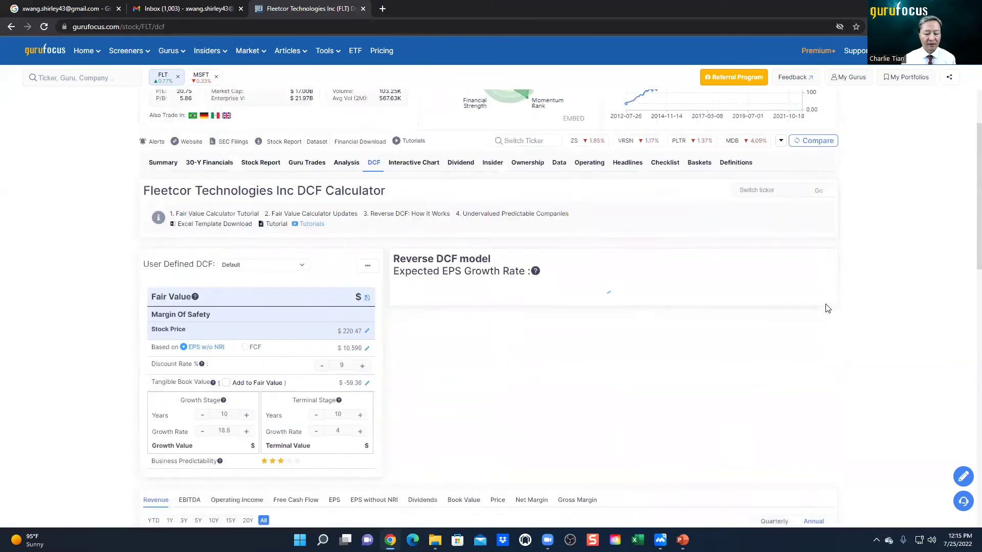
{"action": "scroll", "coordinate": [833, 307], "scroll_direction": "down", "scroll_amount": 1}
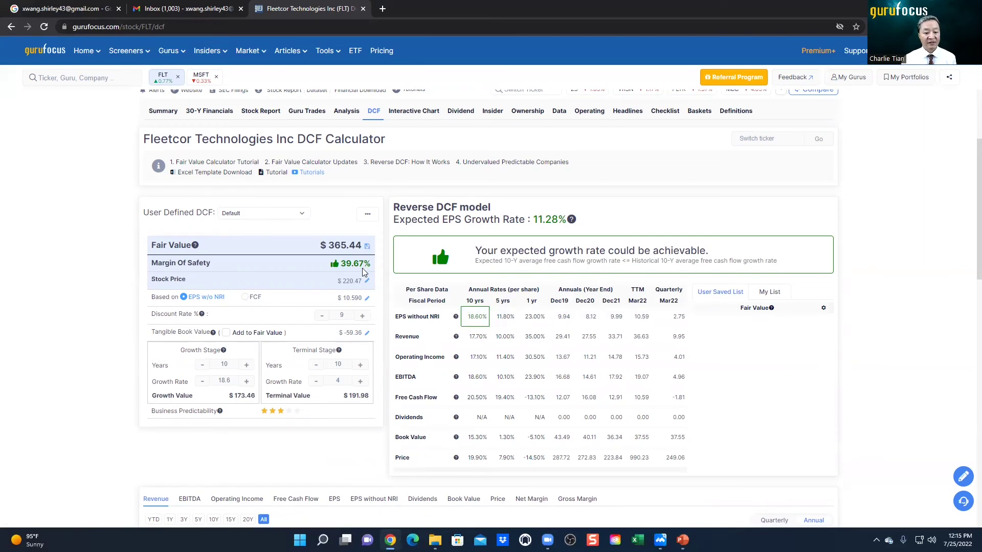
{"action": "scroll", "coordinate": [808, 325], "scroll_direction": "up", "scroll_amount": 3}
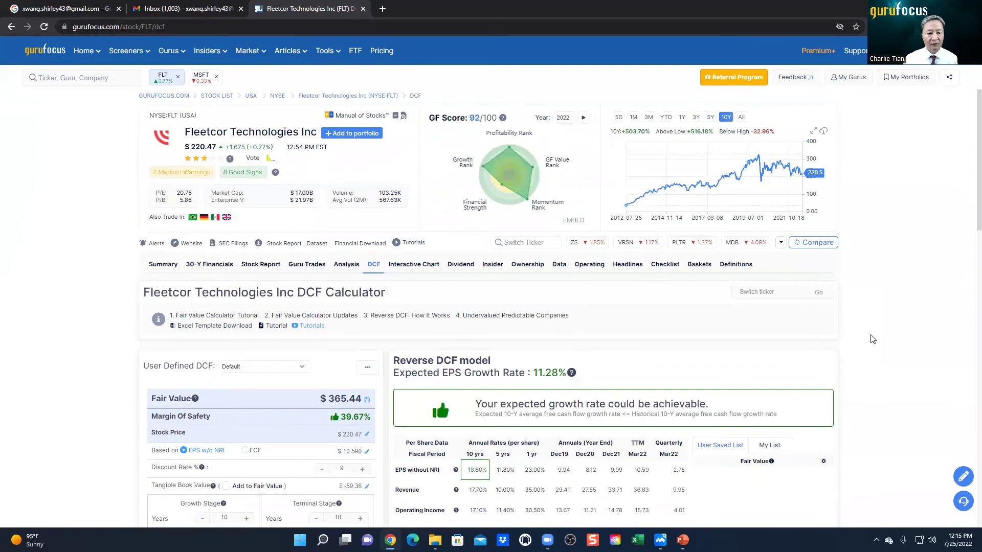
{"action": "scroll", "coordinate": [875, 339], "scroll_direction": "down", "scroll_amount": 3}
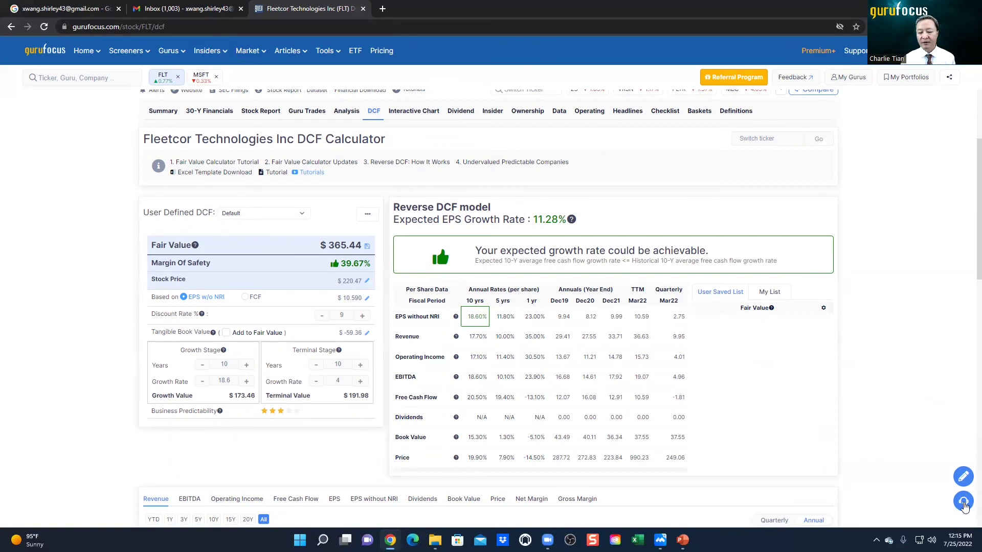
{"action": "mouse_move", "coordinate": [862, 60]}
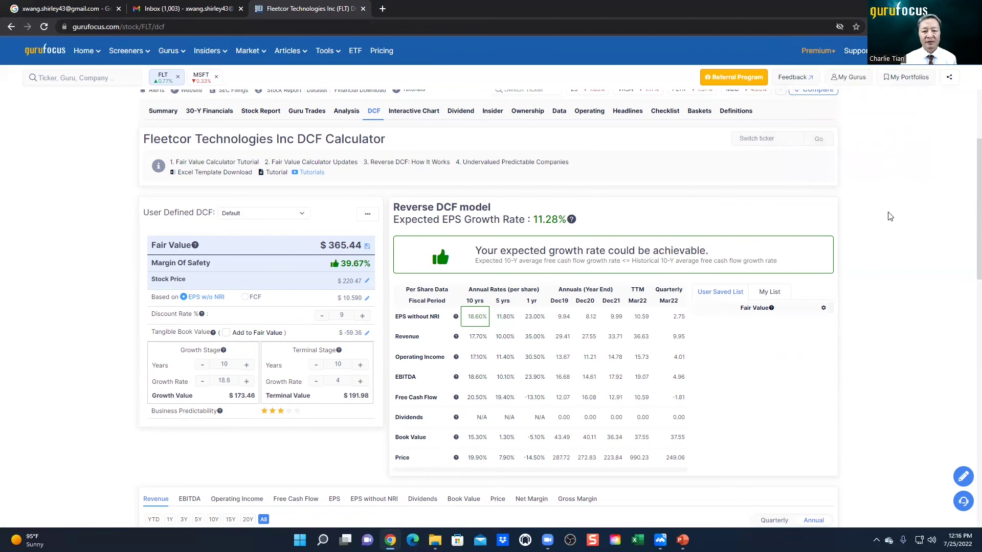
{"action": "scroll", "coordinate": [890, 216], "scroll_direction": "up", "scroll_amount": 2}
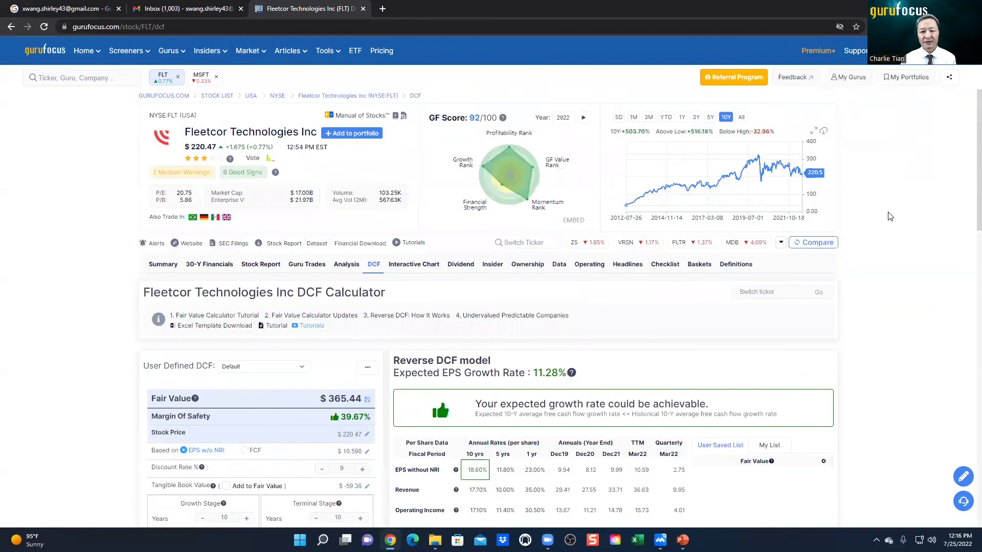